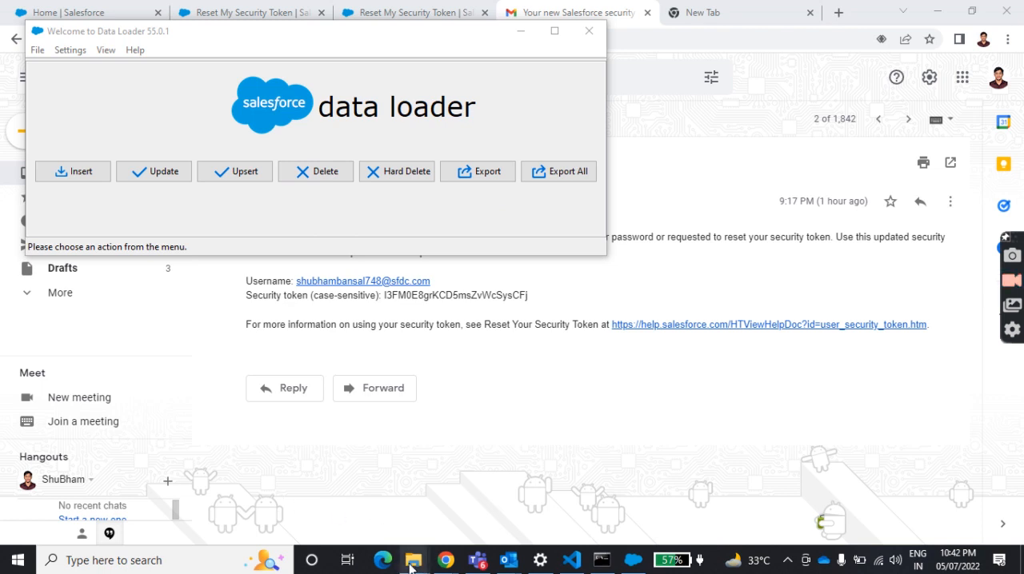
Check the DataLoader folder's files, and start a delete operation in Data Loader for the DataLoaderTest (DataLoaderTest__c) object.
mouse_move(414, 560)
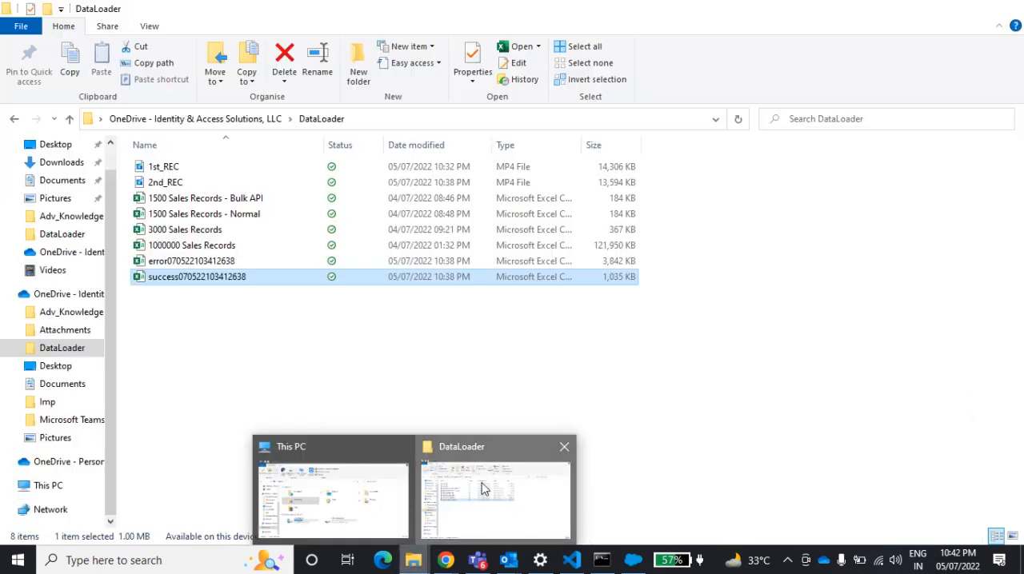
left_click(483, 489)
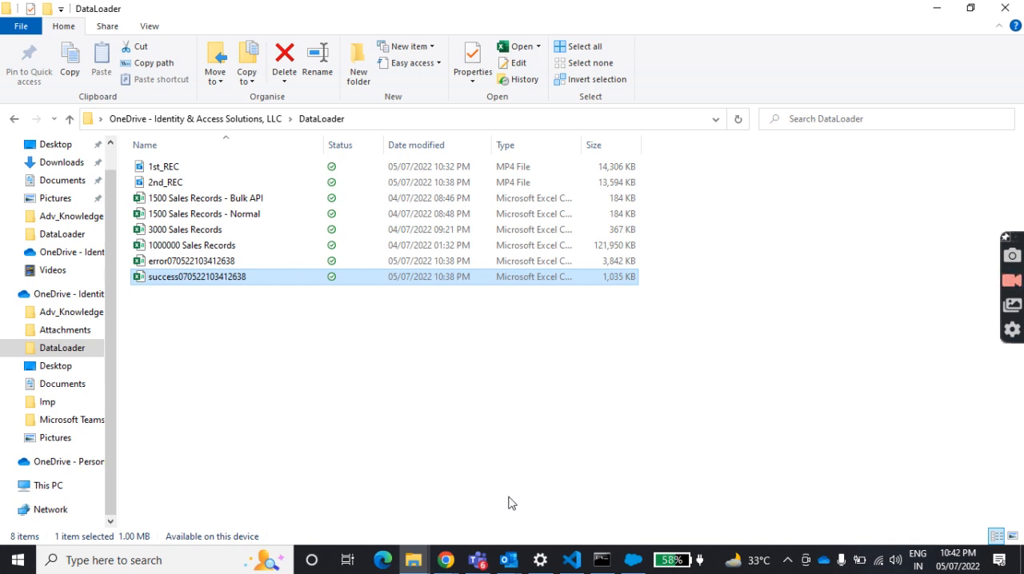
left_click(632, 562)
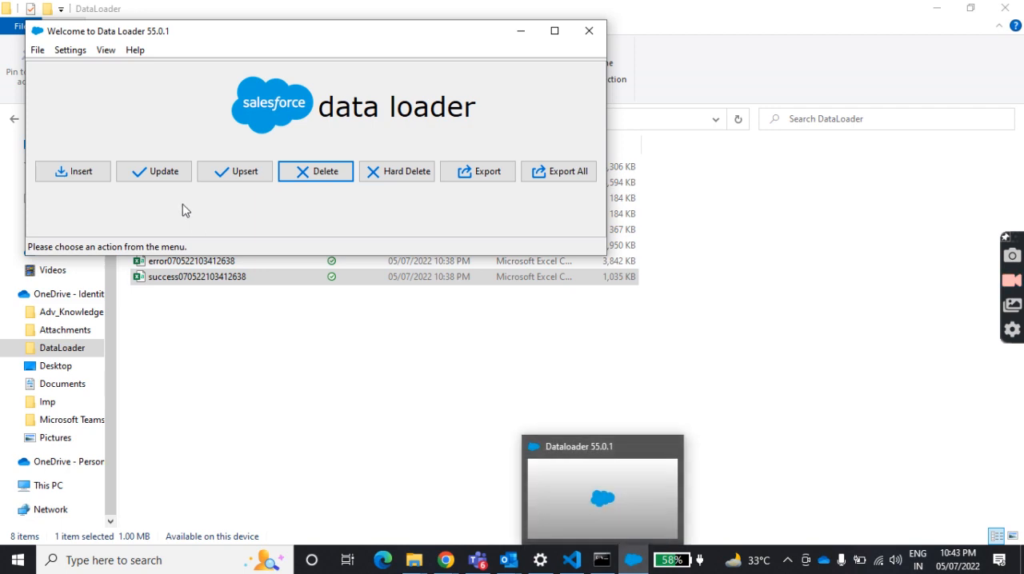
left_click(325, 173)
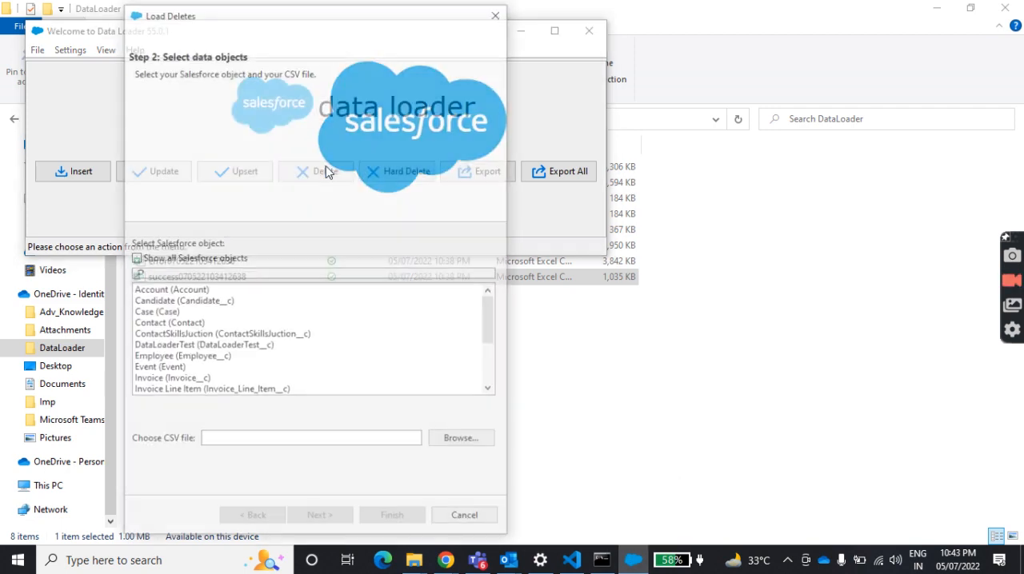
left_click(188, 350)
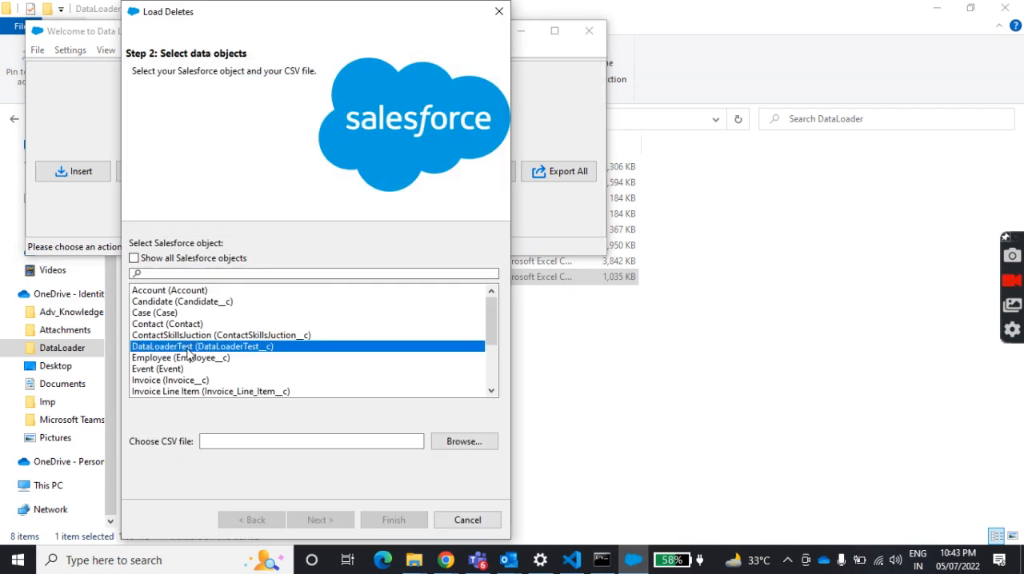
left_click(452, 443)
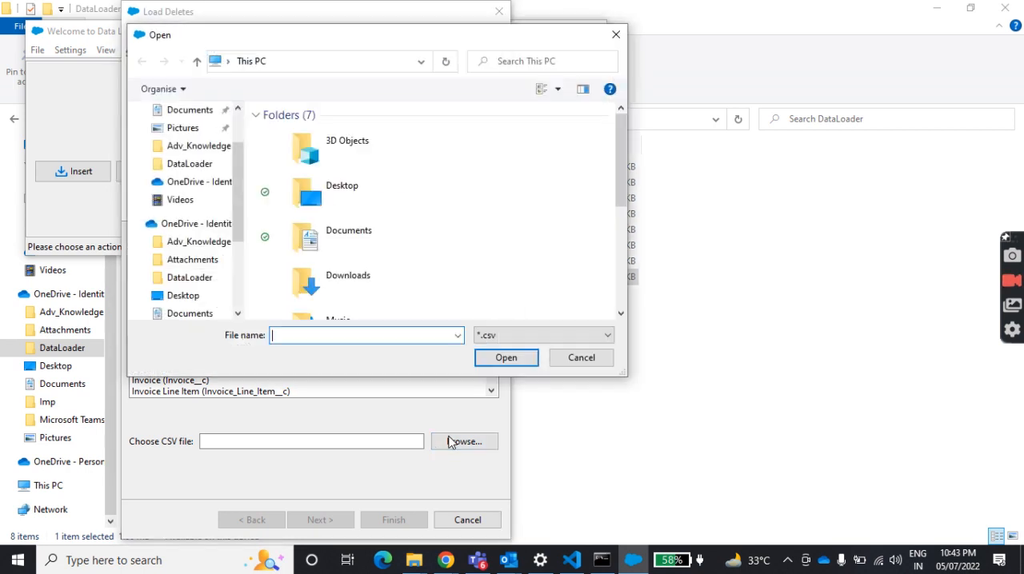
left_click(204, 164)
left_click(324, 210)
double_click(324, 210)
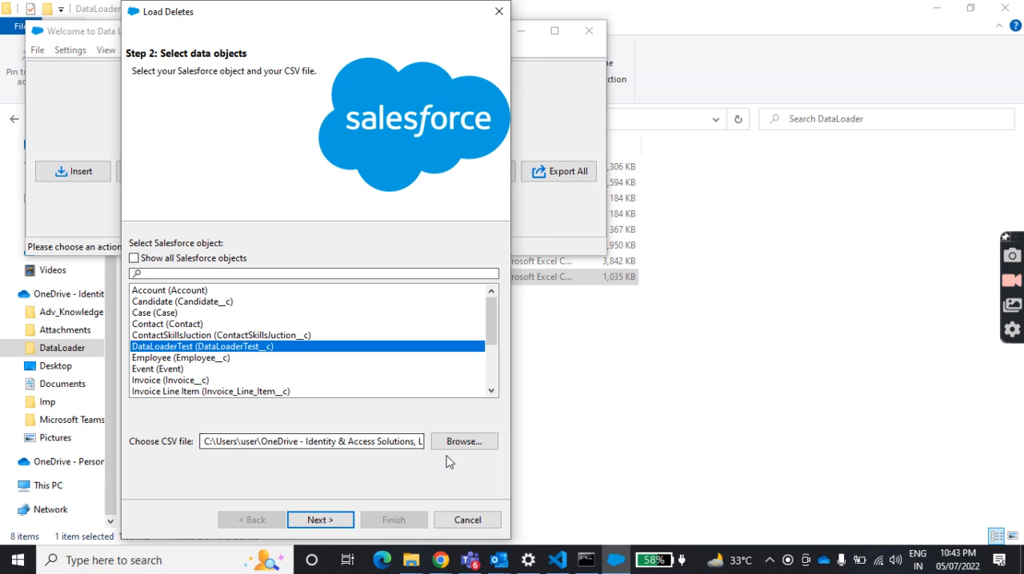
left_click(333, 521)
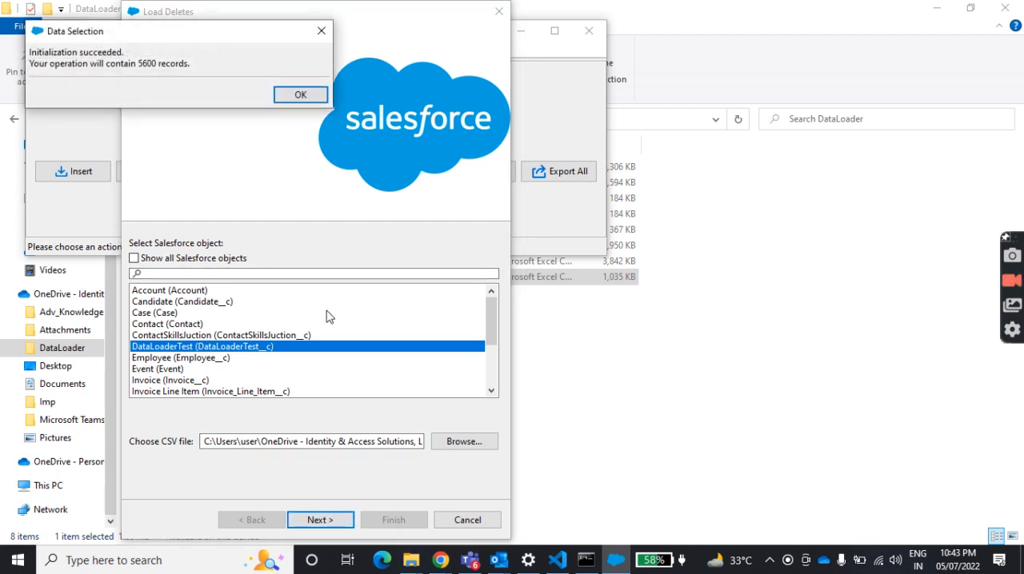
left_click(292, 94)
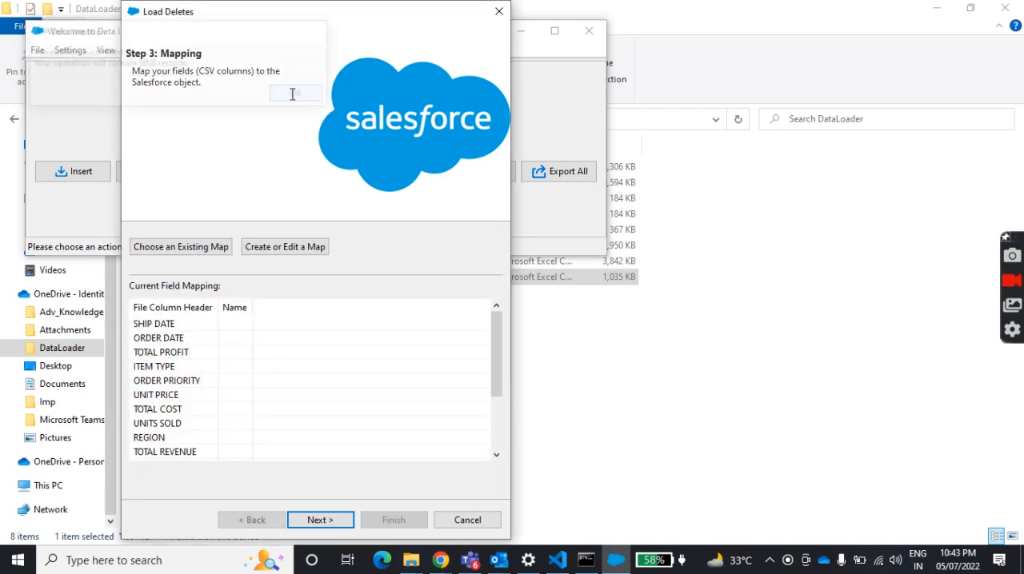
Create a field mapping that matches the Salesforce Id field to the CSV's ID column, and proceed to the final step.
left_click(275, 249)
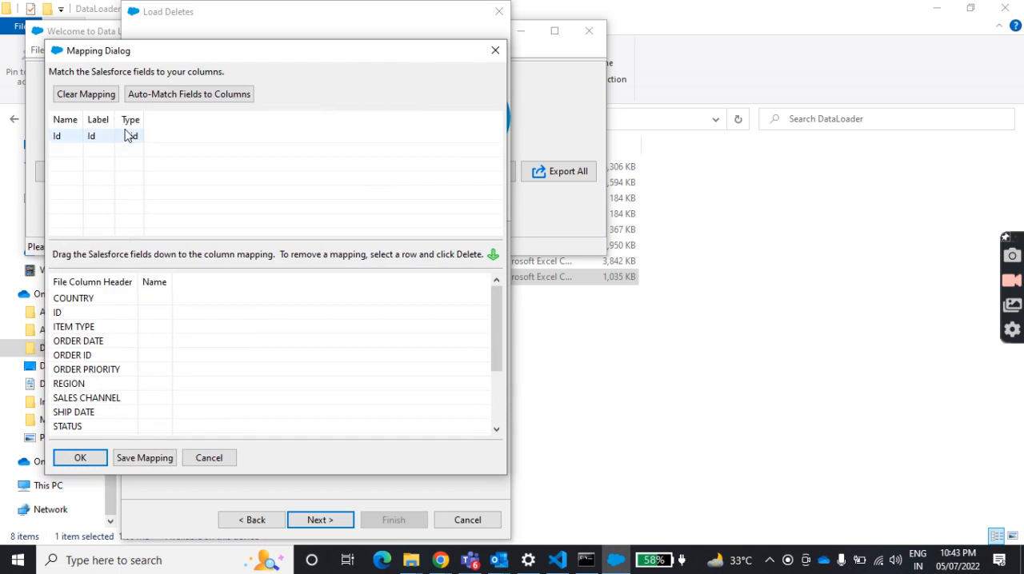
left_click_drag(93, 141, 148, 313)
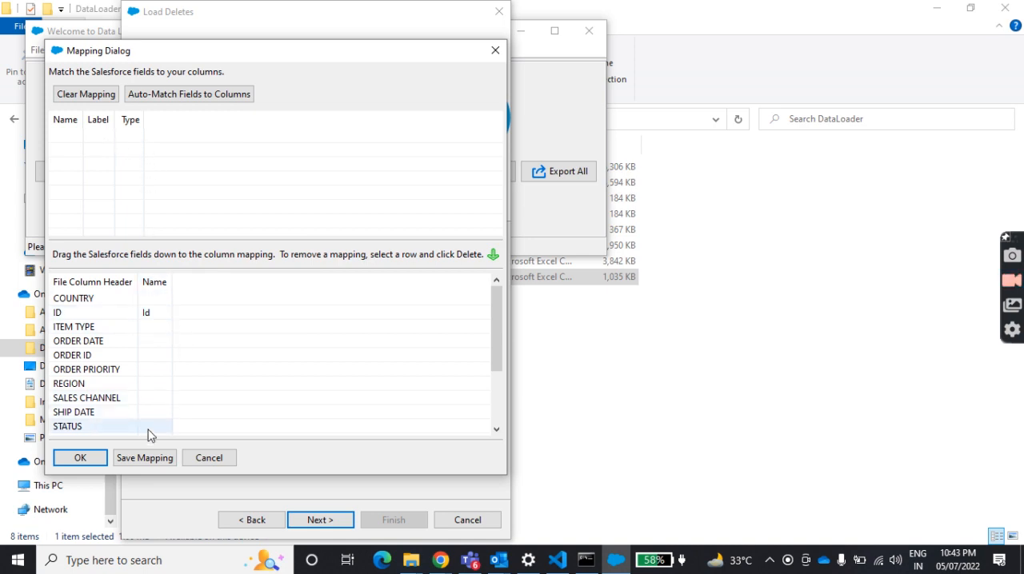
left_click(83, 459)
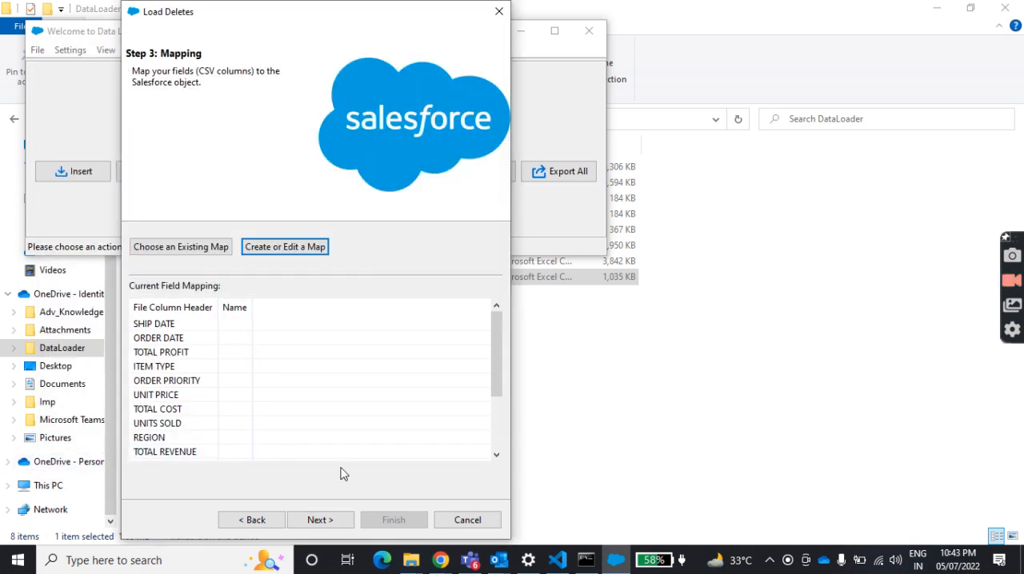
left_click(331, 521)
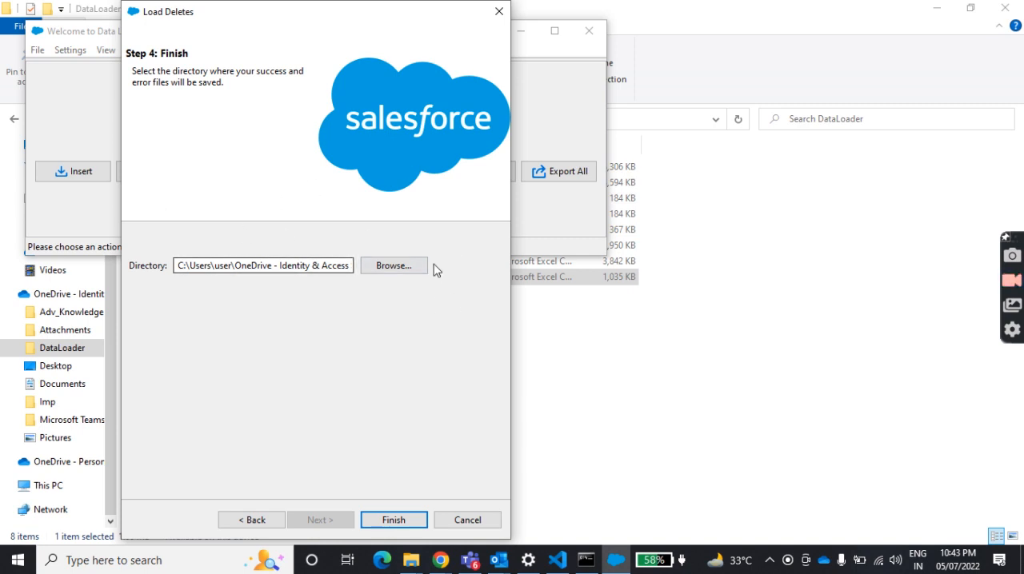
Run the delete with the preset results directory, accept both deletion warnings, and dismiss the completion summary.
left_click(396, 520)
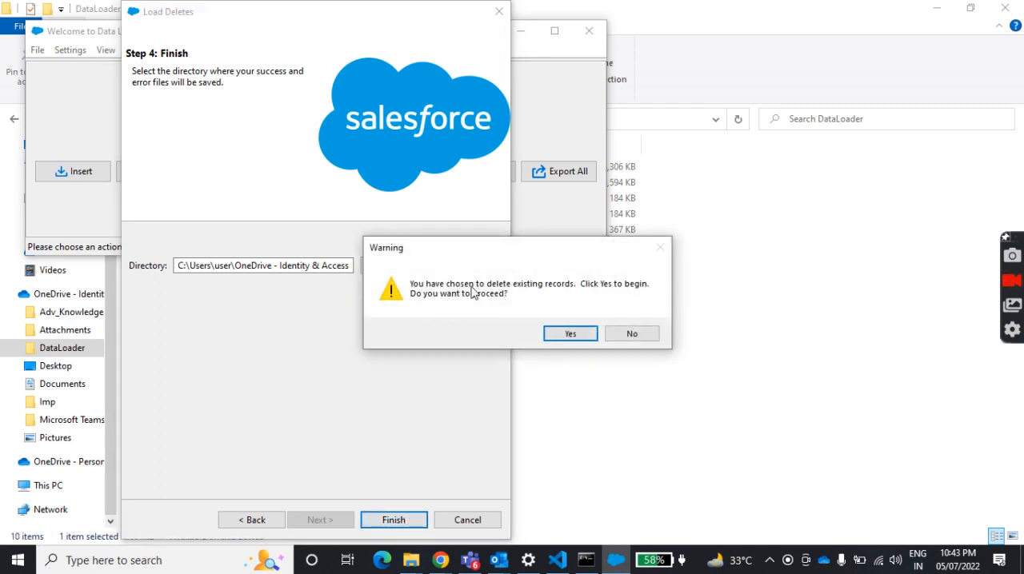
left_click(575, 339)
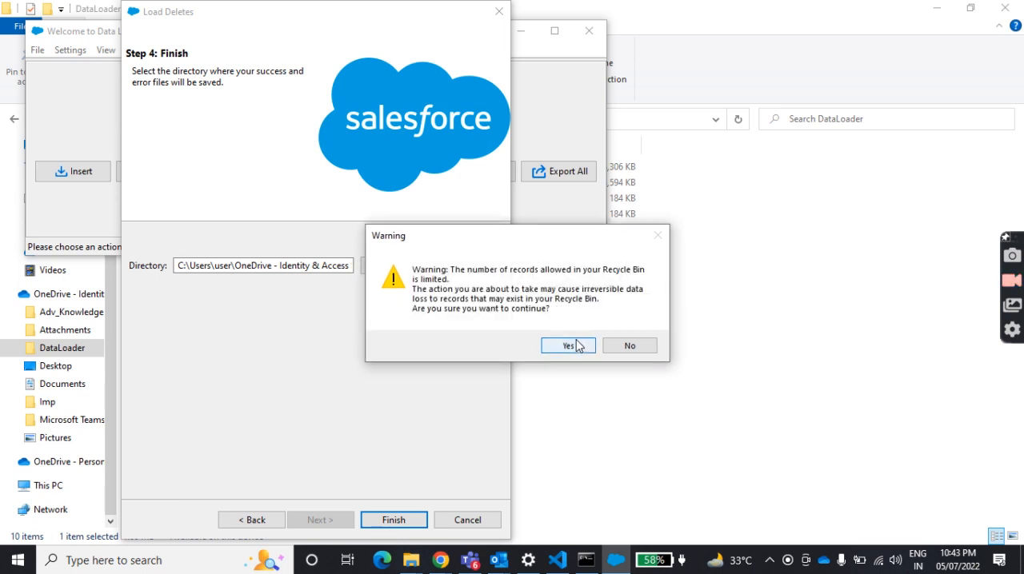
left_click(575, 346)
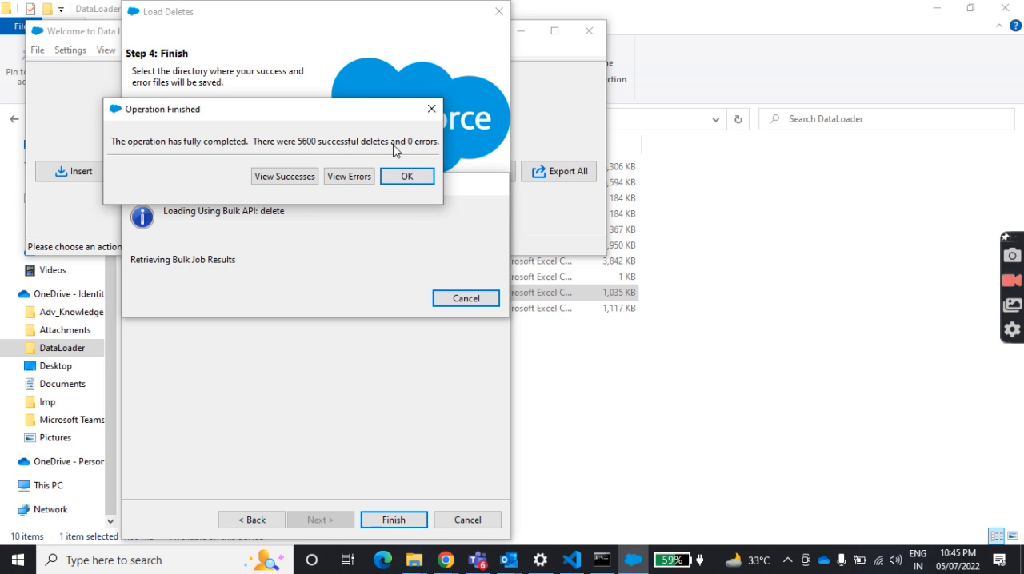
left_click(413, 182)
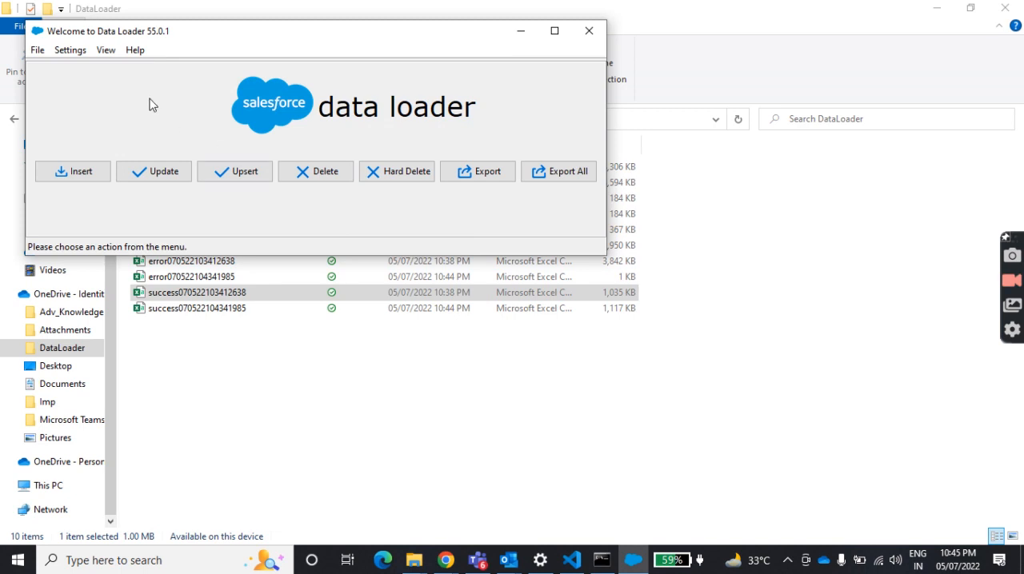
left_click(521, 31)
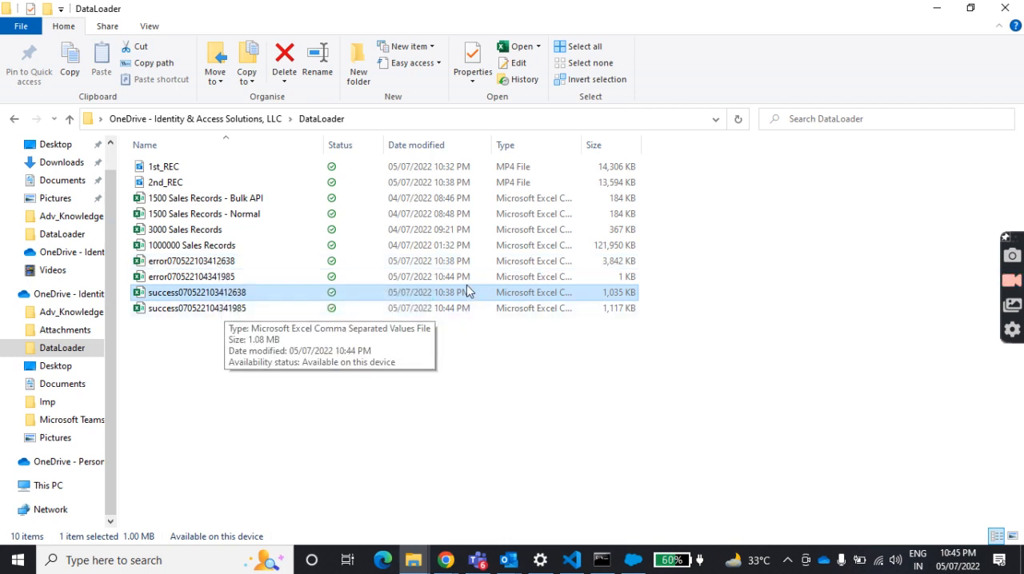
left_click(216, 278)
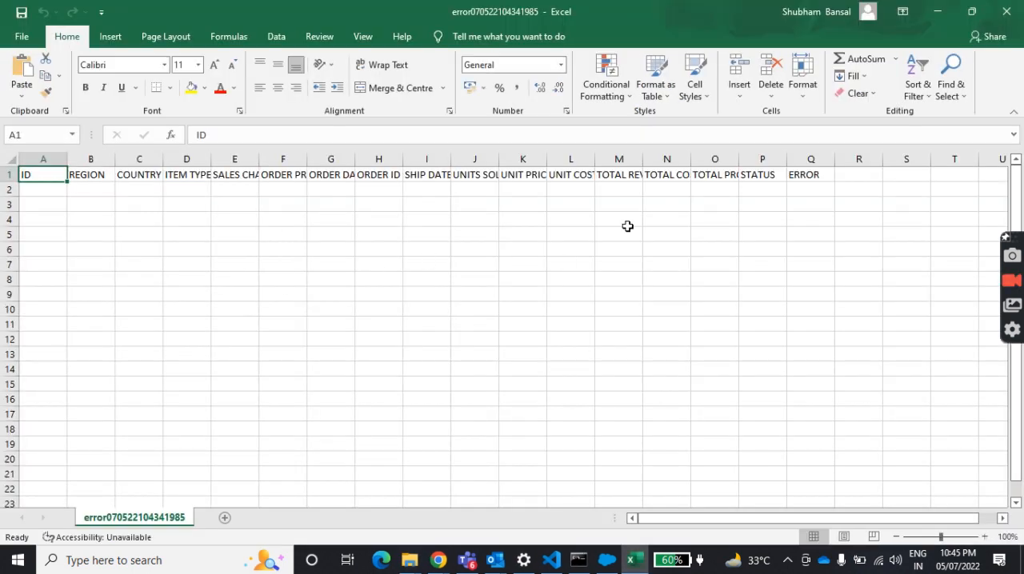
left_click(1011, 8)
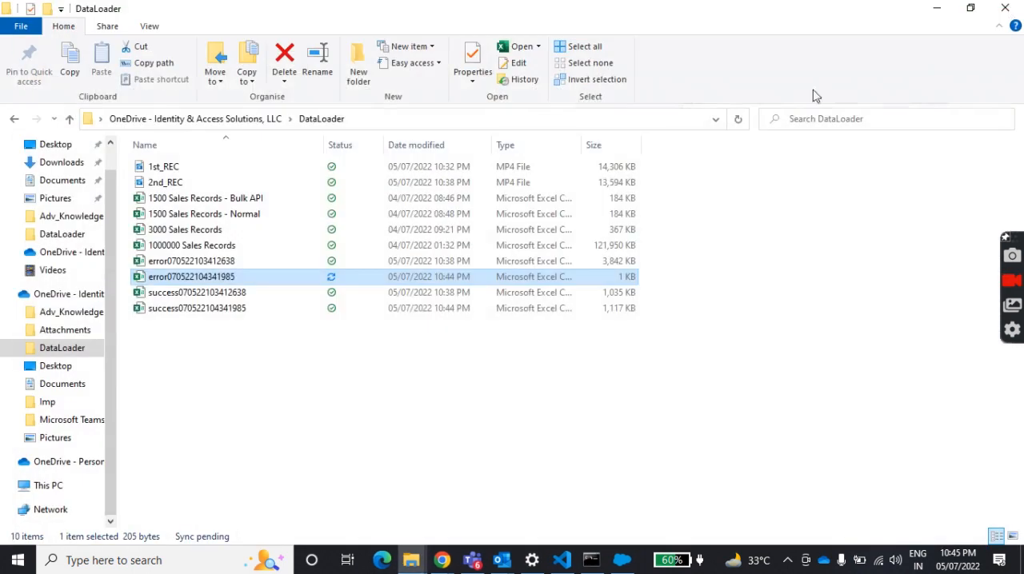
left_click(278, 315)
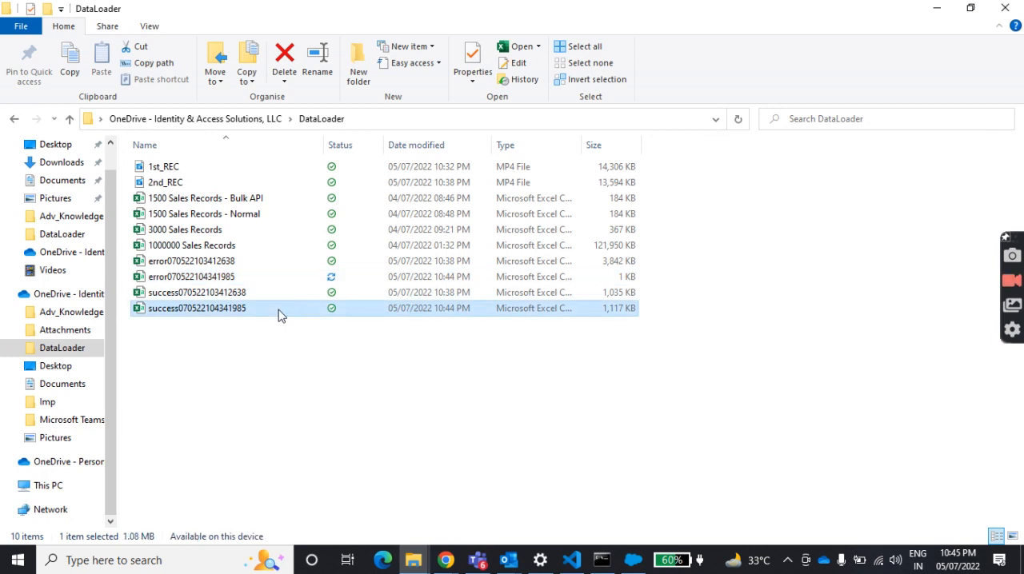
double_click(278, 313)
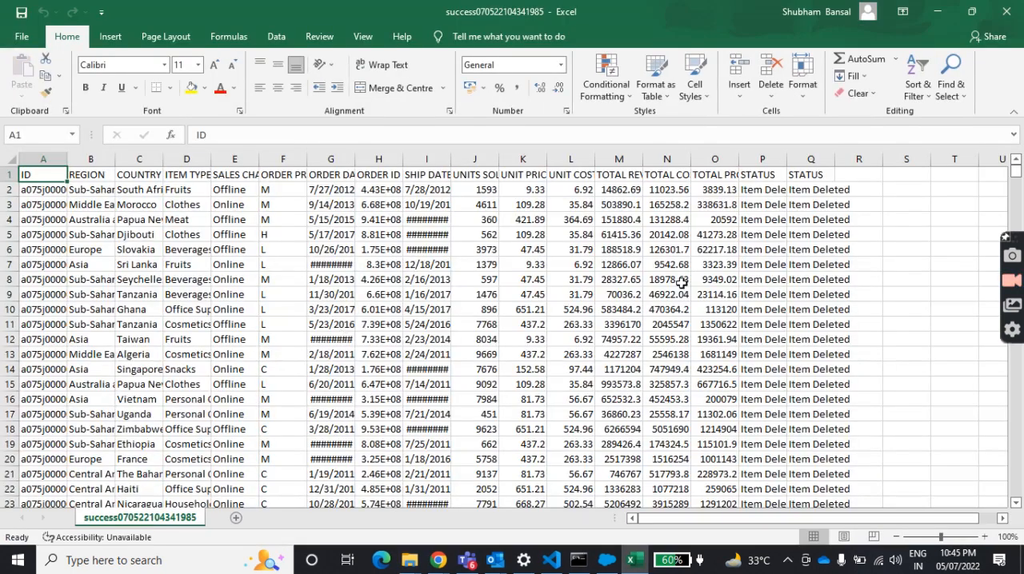
left_click(818, 219)
left_click(1005, 10)
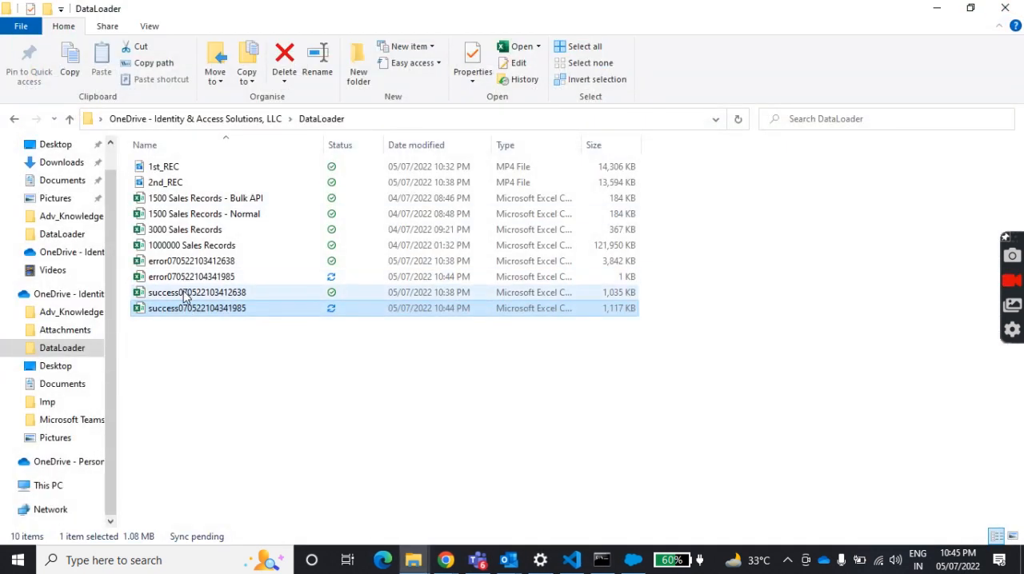
left_click(190, 280)
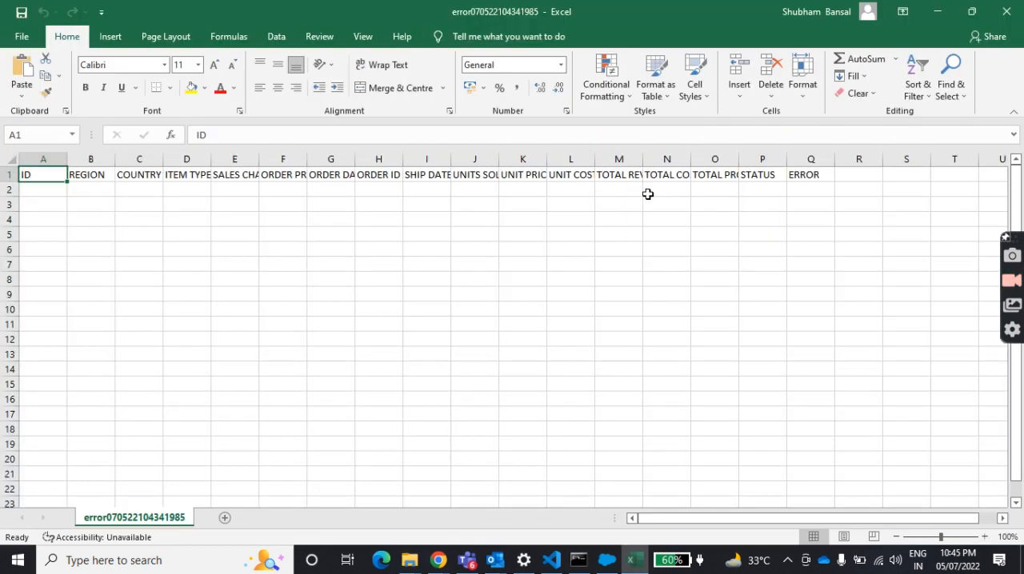
left_click(1009, 10)
left_click(176, 263)
double_click(176, 264)
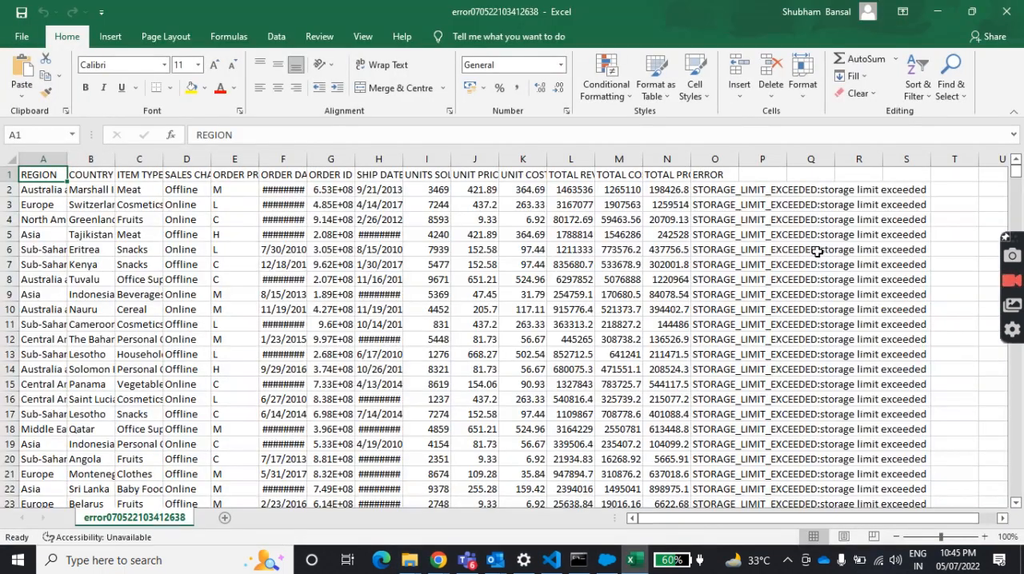
left_click(709, 206)
left_click(712, 338)
left_click(998, 10)
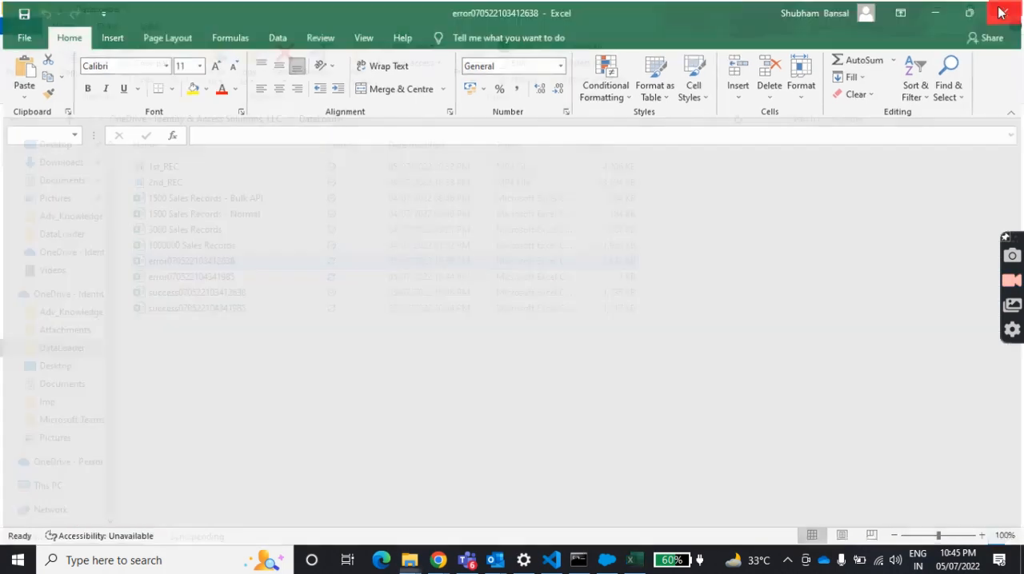